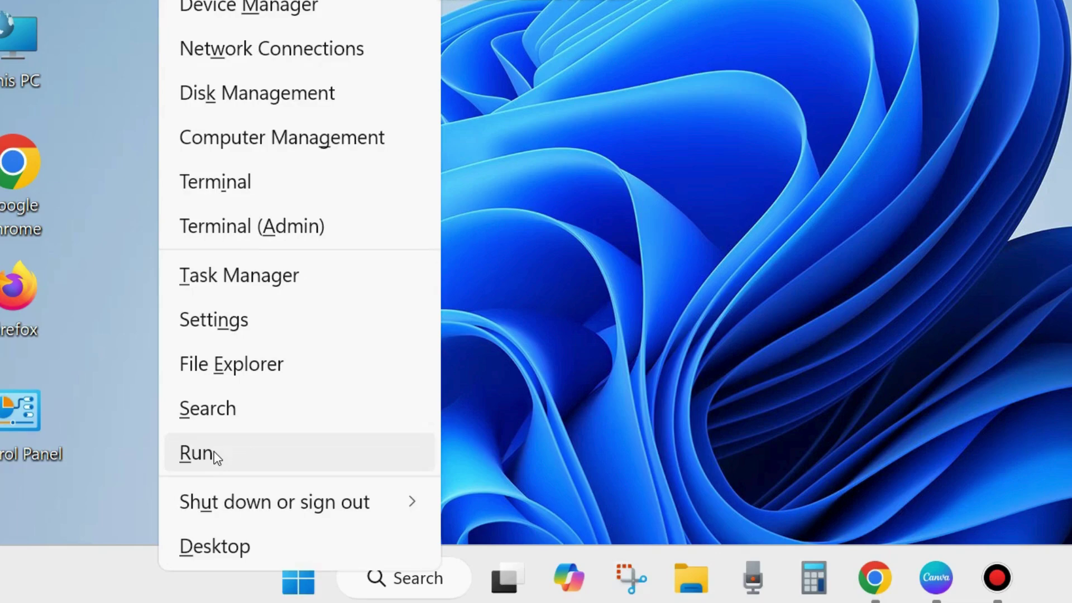
Open the Services console by running services.msc
{"action": "left_click", "coordinate": [216, 456]}
{"action": "left_click_drag", "start_coordinate": [192, 246], "coordinate": [477, 146]}
{"action": "type", "text": "se"}
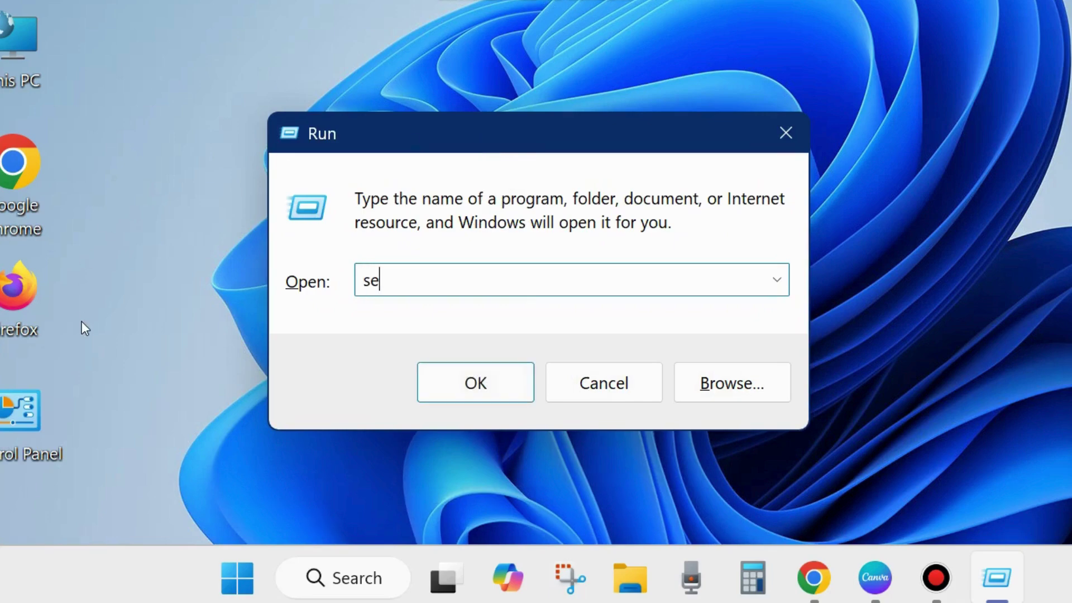
{"action": "type", "text": "rvices.msc"}
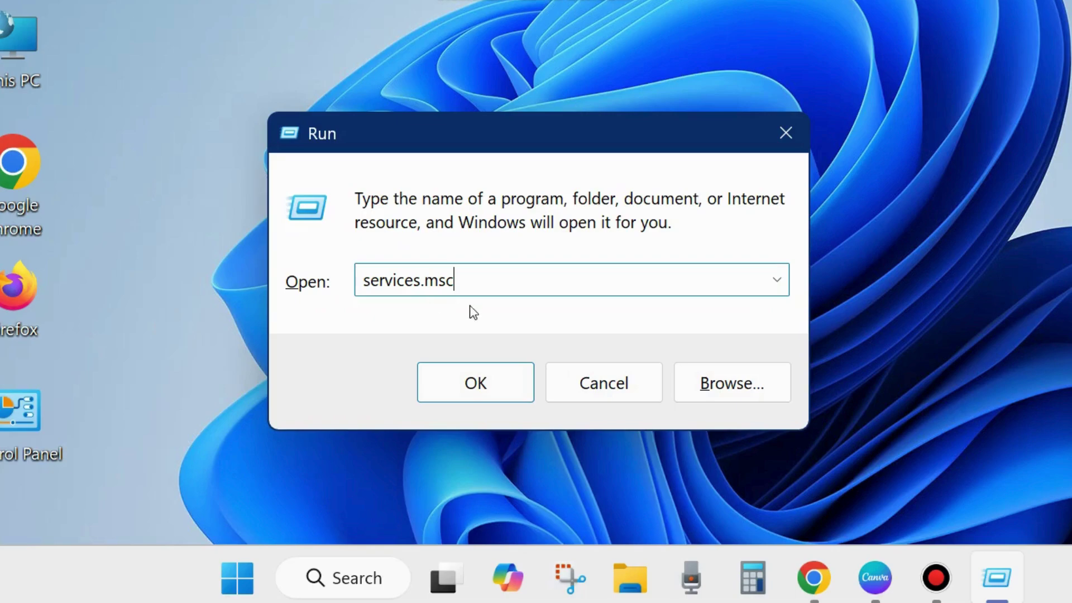
{"action": "left_click", "coordinate": [471, 384]}
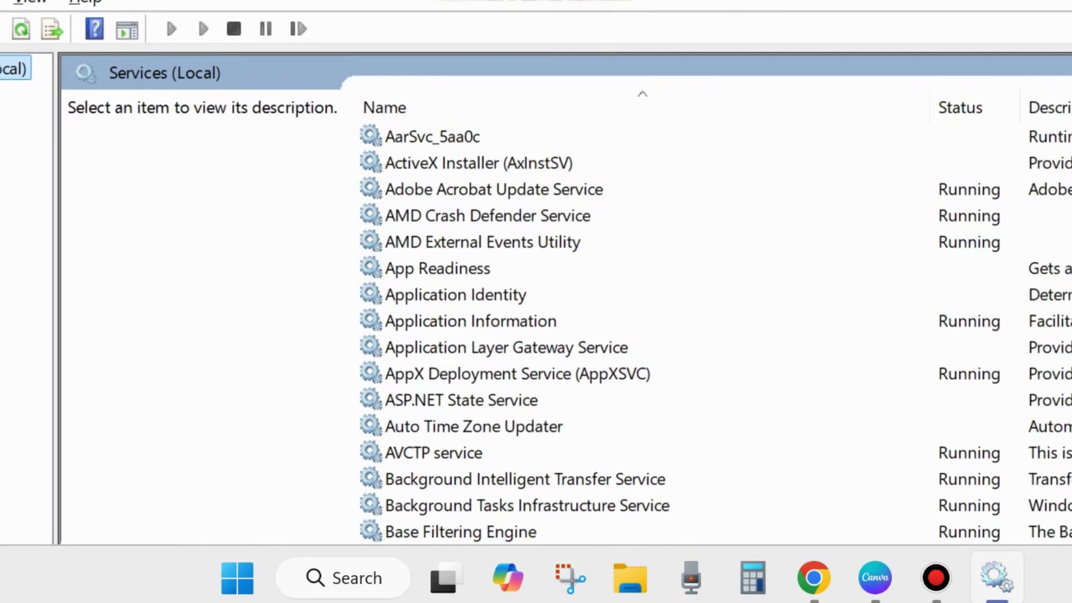
Find the Windows Image Acquisition (WIA) service in the list and start it
{"action": "scroll", "coordinate": [726, 335], "scroll_direction": "down", "scroll_amount": 20}
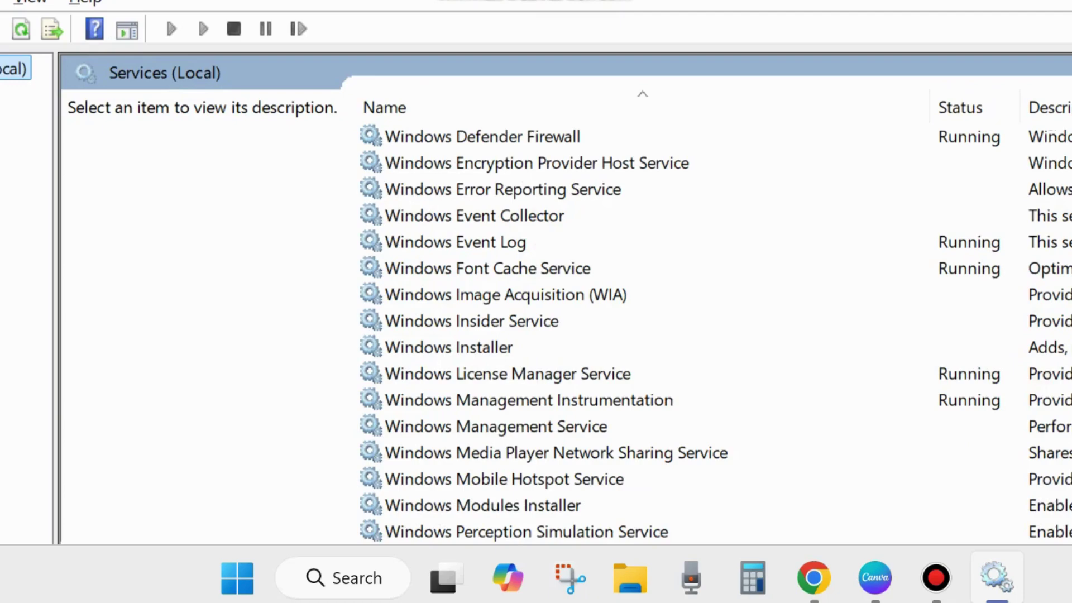
{"action": "scroll", "coordinate": [620, 338], "scroll_direction": "up", "scroll_amount": 4}
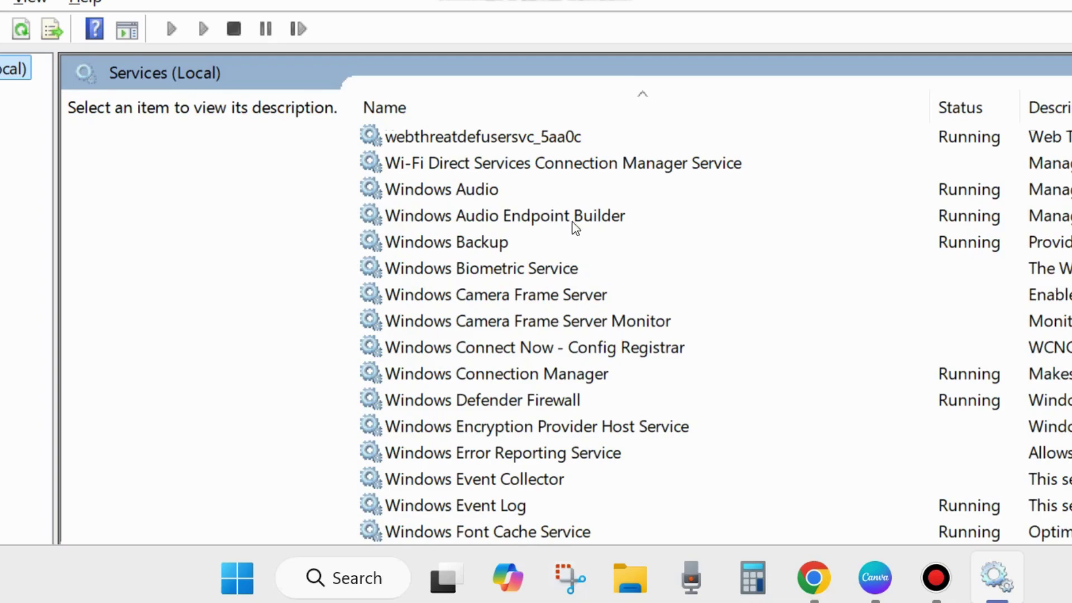
{"action": "scroll", "coordinate": [546, 221], "scroll_direction": "up", "scroll_amount": 1}
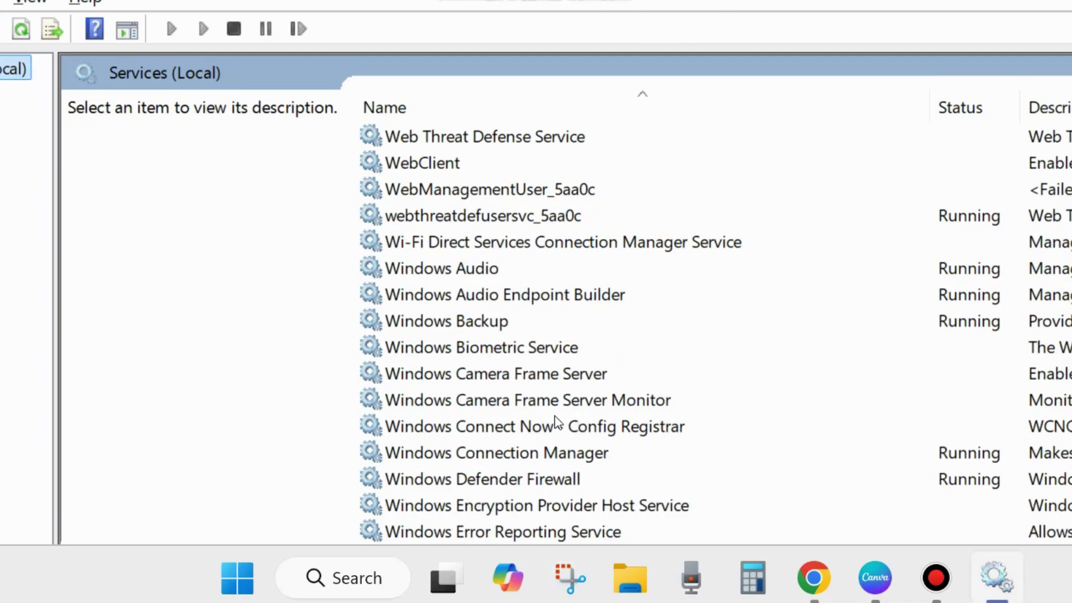
{"action": "scroll", "coordinate": [556, 423], "scroll_direction": "down", "scroll_amount": 1}
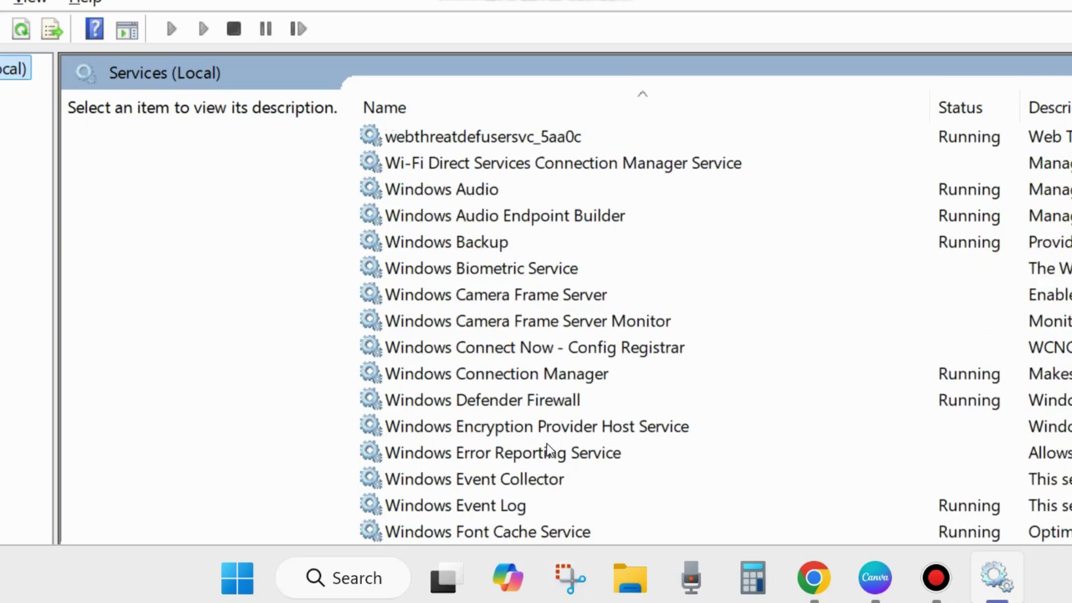
{"action": "scroll", "coordinate": [547, 443], "scroll_direction": "down", "scroll_amount": 1}
{"action": "left_click", "coordinate": [473, 491]}
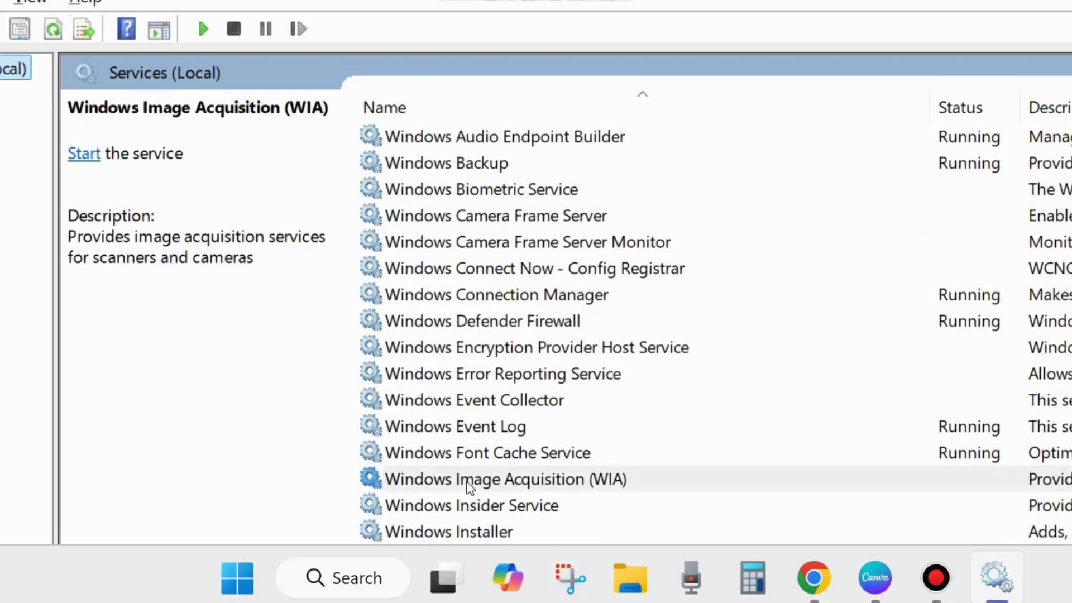
{"action": "right_click", "coordinate": [509, 485]}
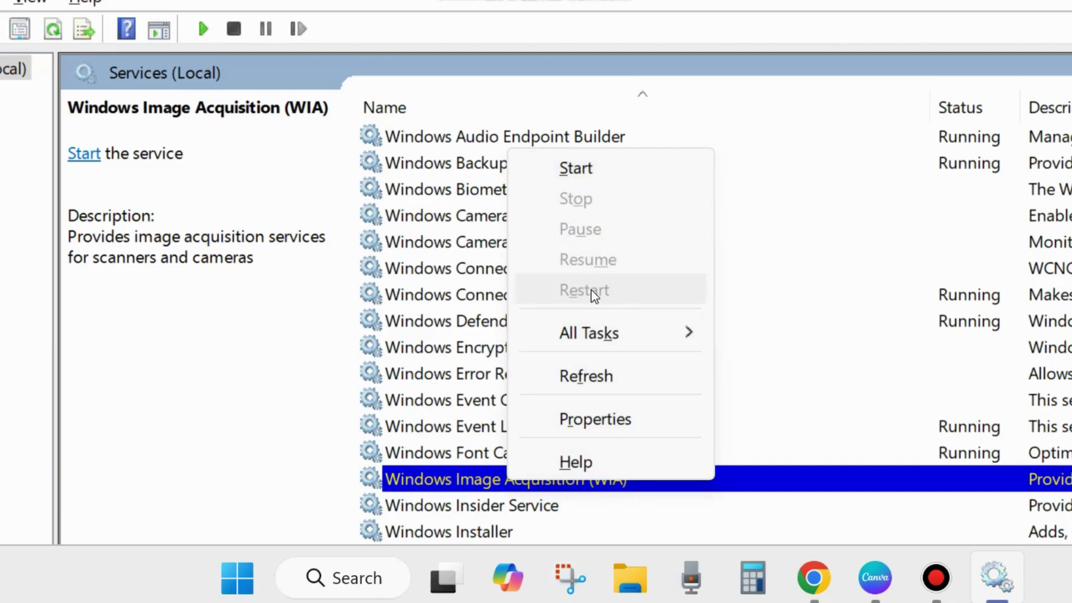
{"action": "left_click", "coordinate": [581, 175]}
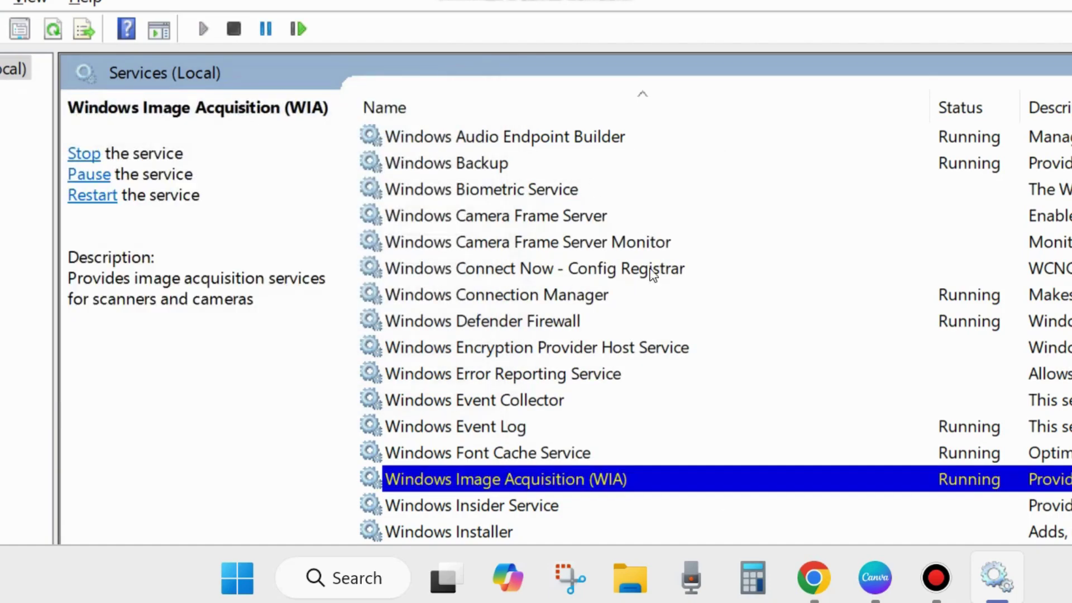
Set the Windows Image Acquisition (WIA) service's startup type to Automatic, apply it, and close the Services console
{"action": "double_click", "coordinate": [521, 478]}
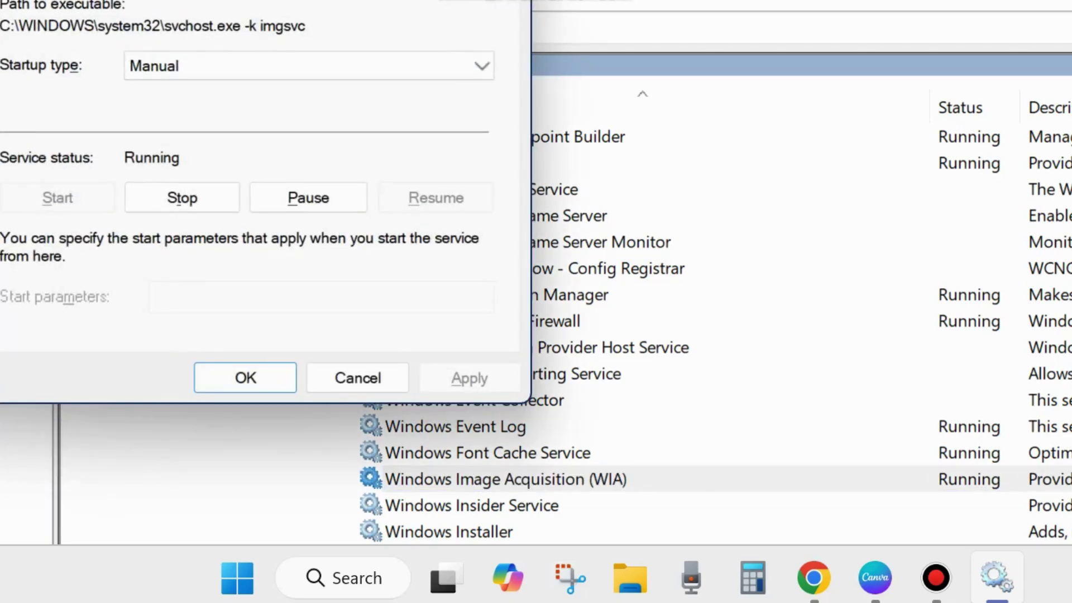
{"action": "left_click_drag", "start_coordinate": [353, 0], "coordinate": [670, 48]}
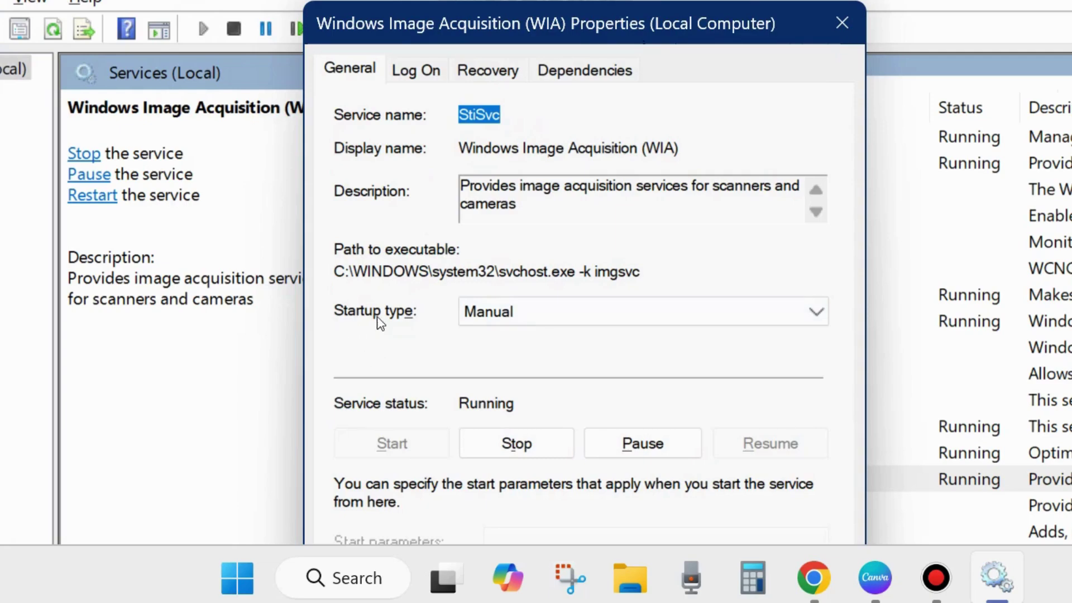
{"action": "left_click", "coordinate": [560, 319]}
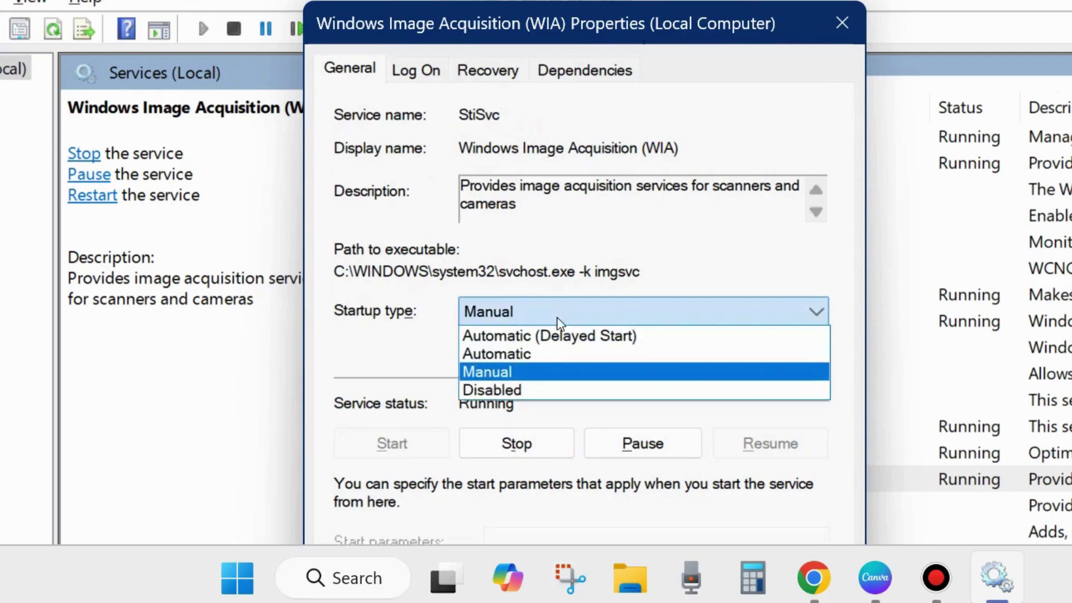
{"action": "left_click", "coordinate": [528, 351]}
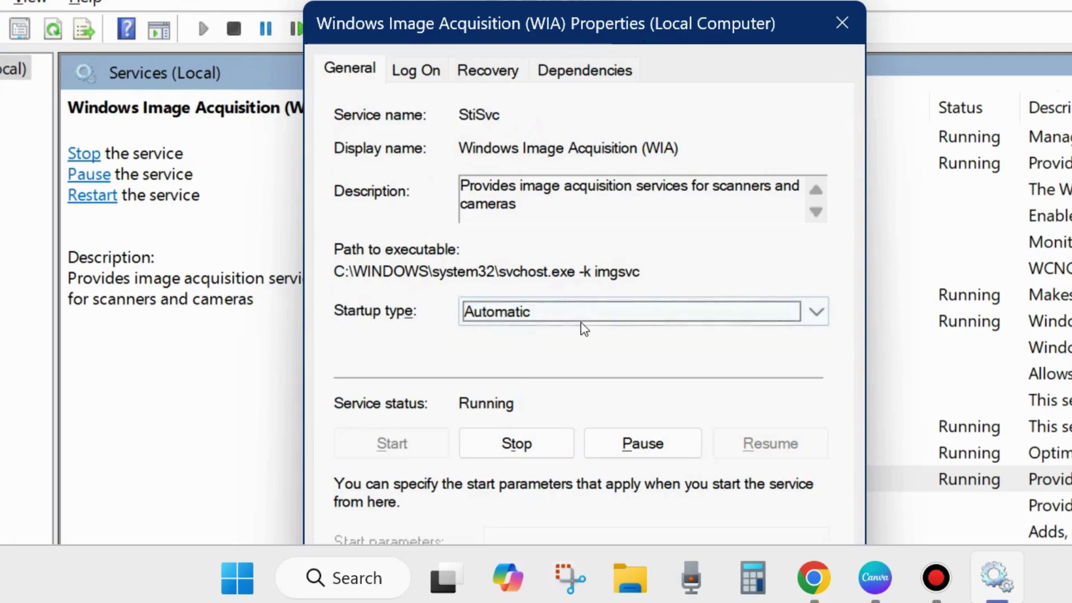
{"action": "left_click_drag", "start_coordinate": [595, 26], "coordinate": [611, 0]}
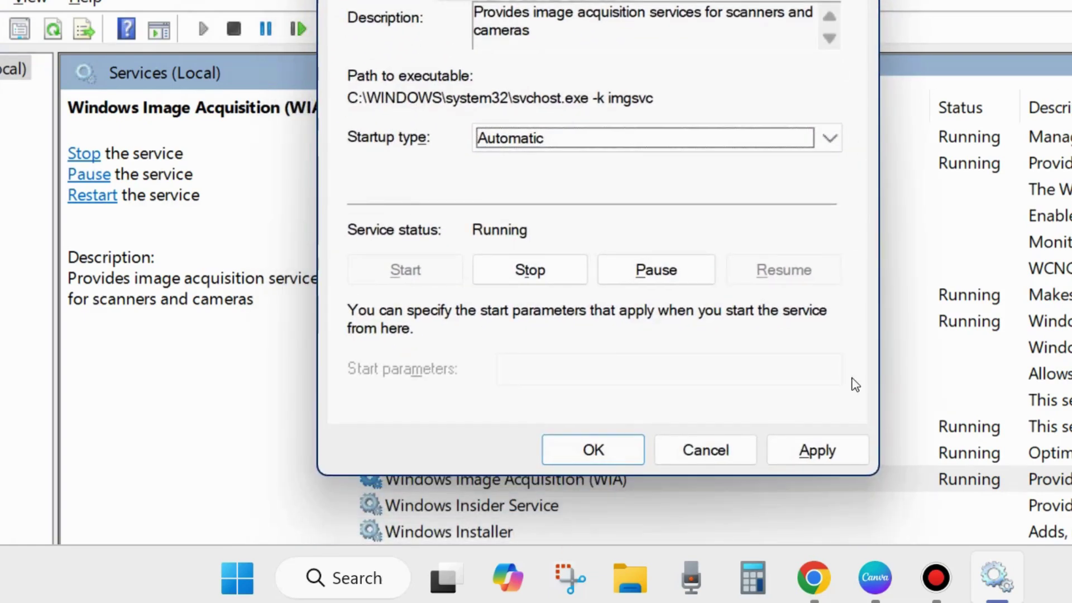
{"action": "left_click", "coordinate": [815, 453]}
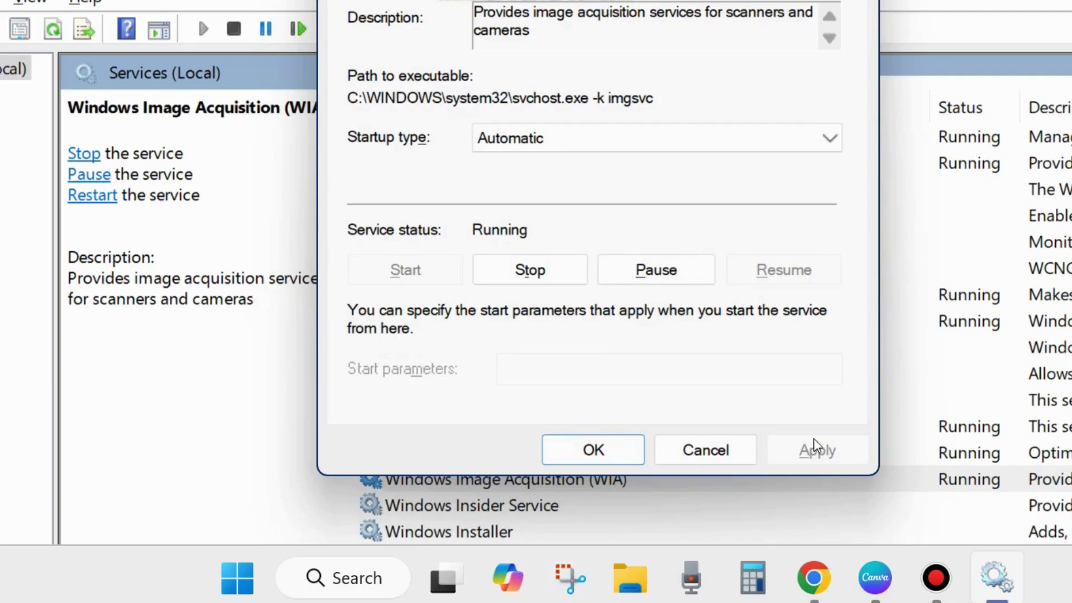
{"action": "left_click", "coordinate": [592, 450]}
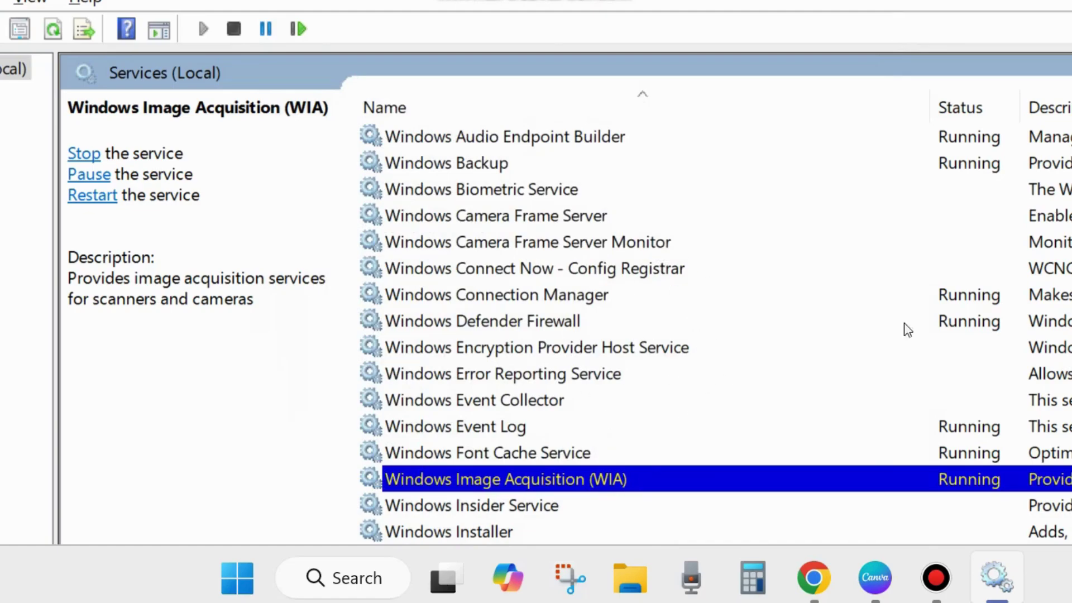
{"action": "key", "text": "alt+F4"}
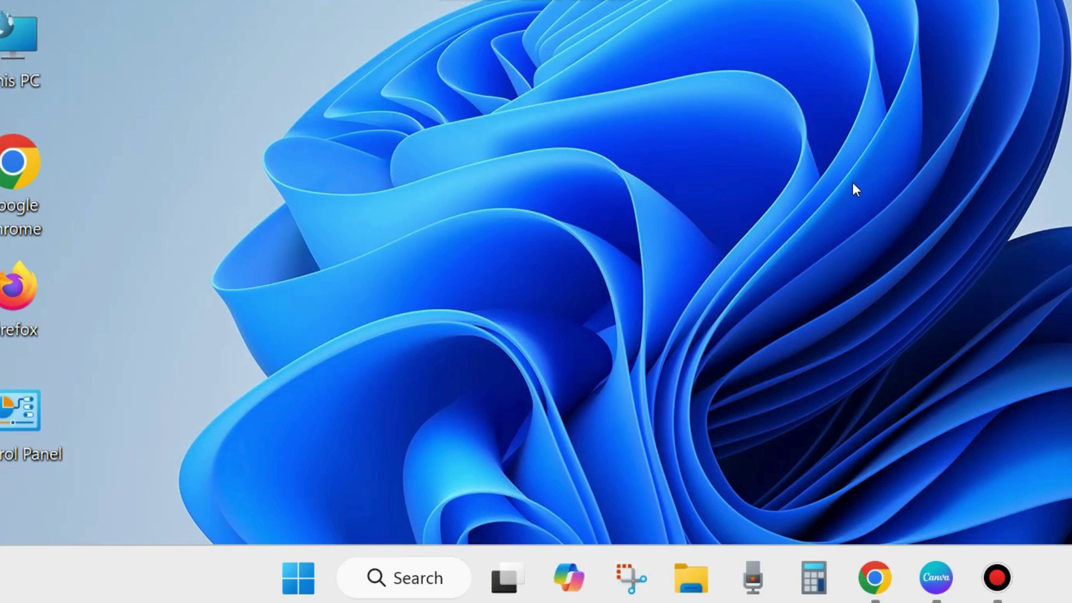
Open Device Manager and expand the Print queues category
{"action": "right_click", "coordinate": [297, 581]}
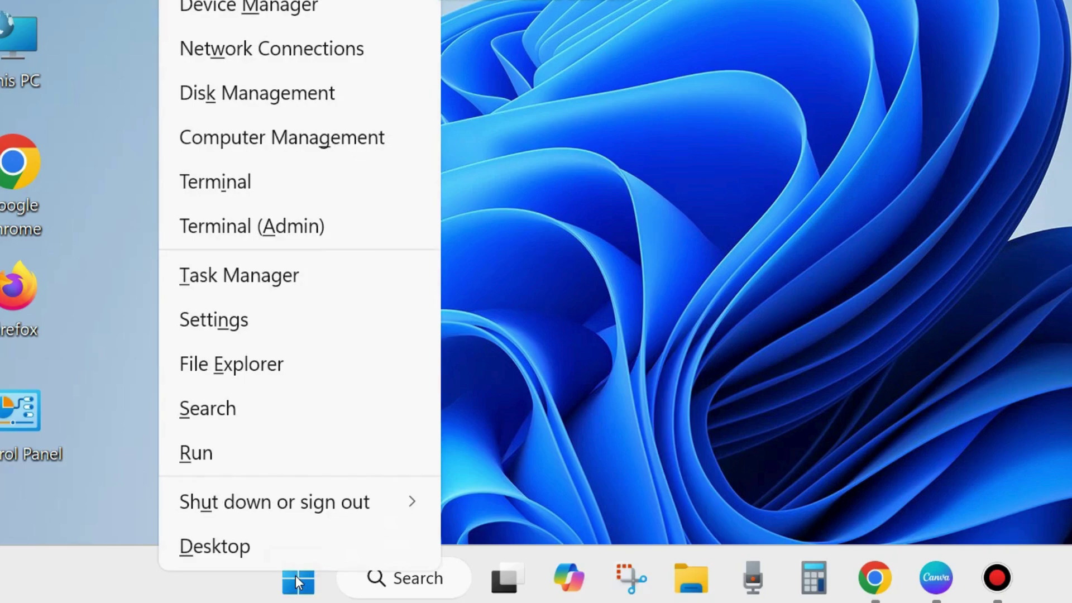
{"action": "left_click", "coordinate": [254, 8]}
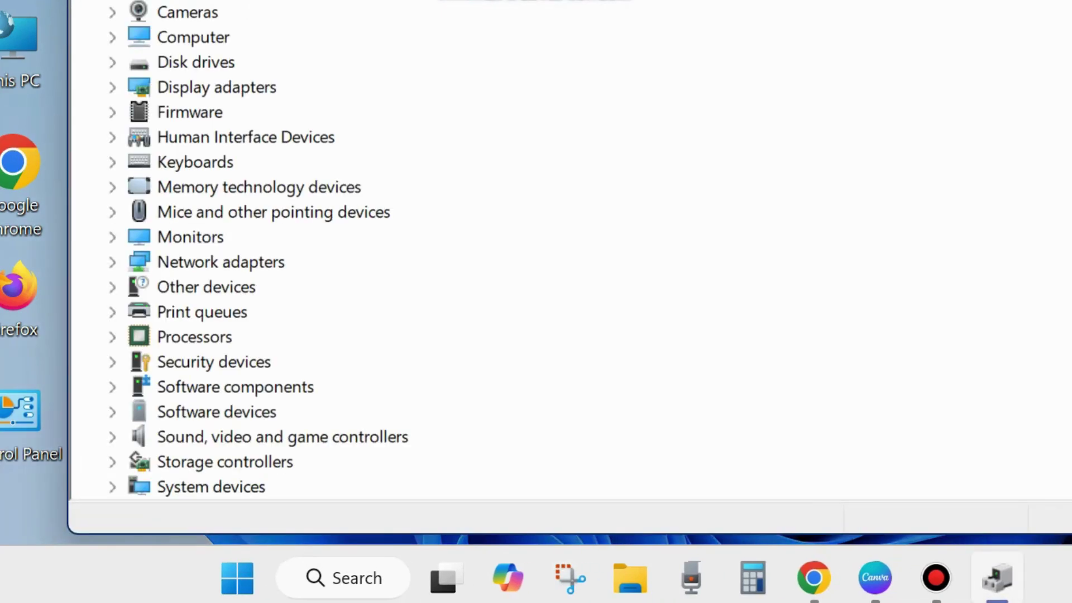
{"action": "left_click_drag", "start_coordinate": [379, 0], "coordinate": [341, 26]}
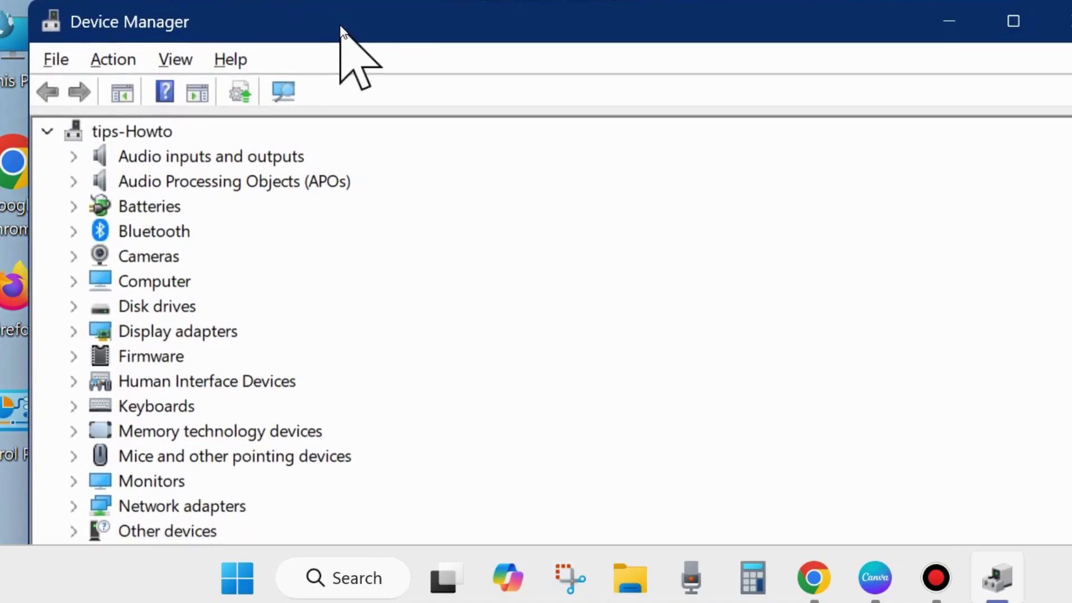
{"action": "scroll", "coordinate": [243, 444], "scroll_direction": "down", "scroll_amount": 1}
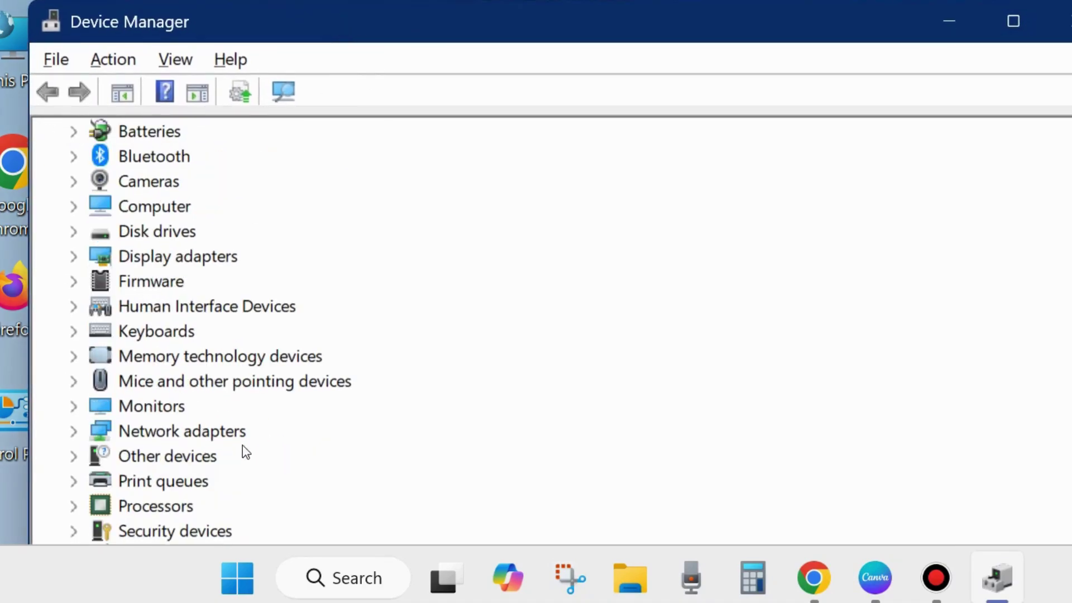
{"action": "left_click_drag", "start_coordinate": [389, 21], "coordinate": [421, 0]}
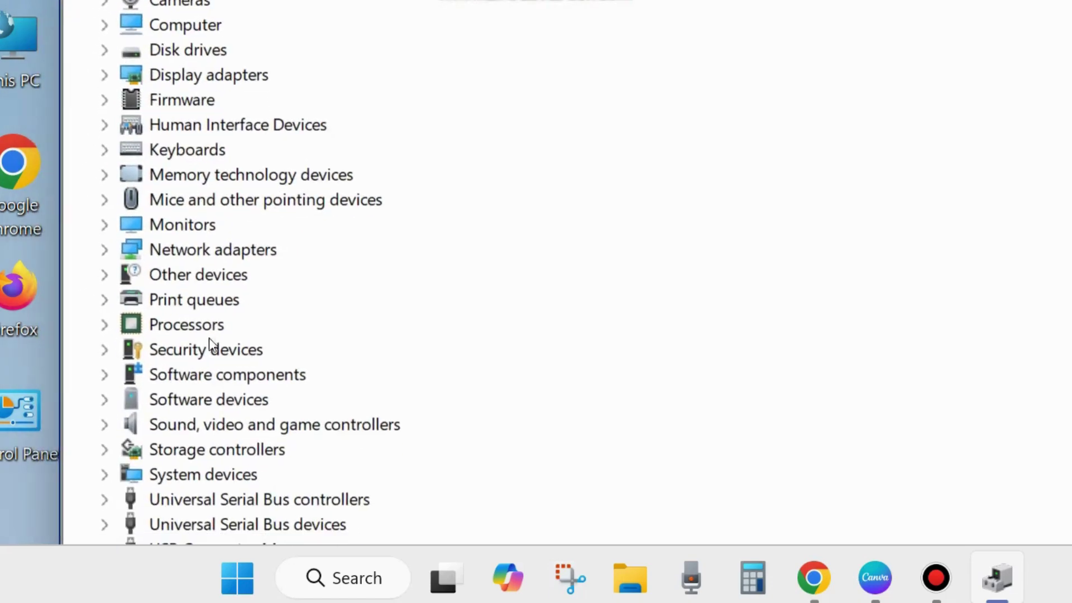
{"action": "left_click", "coordinate": [104, 300]}
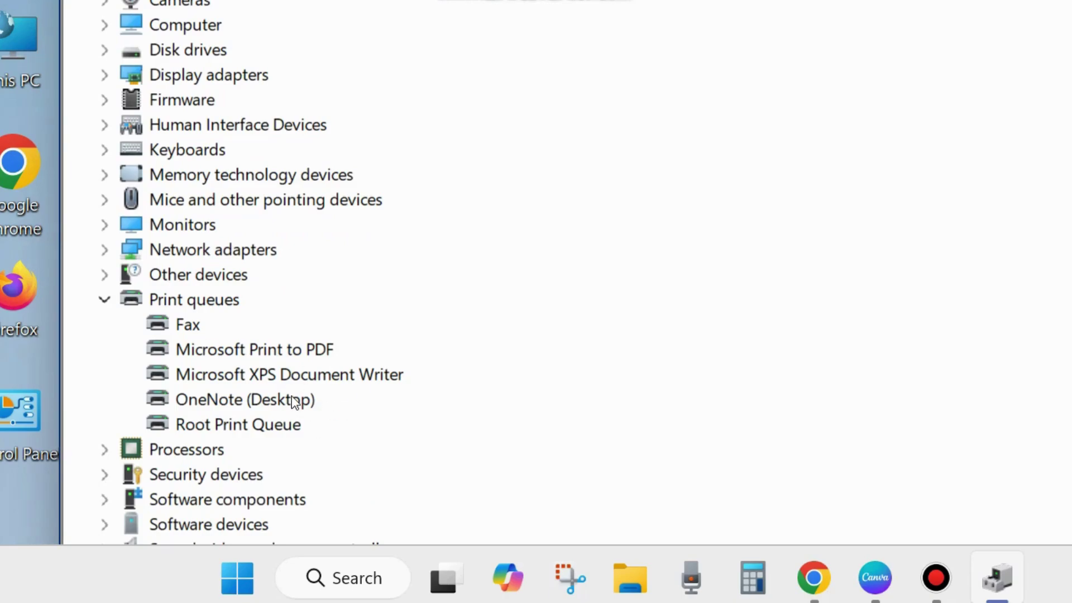
Run an automatic driver search for Microsoft XPS Document Writer, then close Device Manager
{"action": "right_click", "coordinate": [255, 378]}
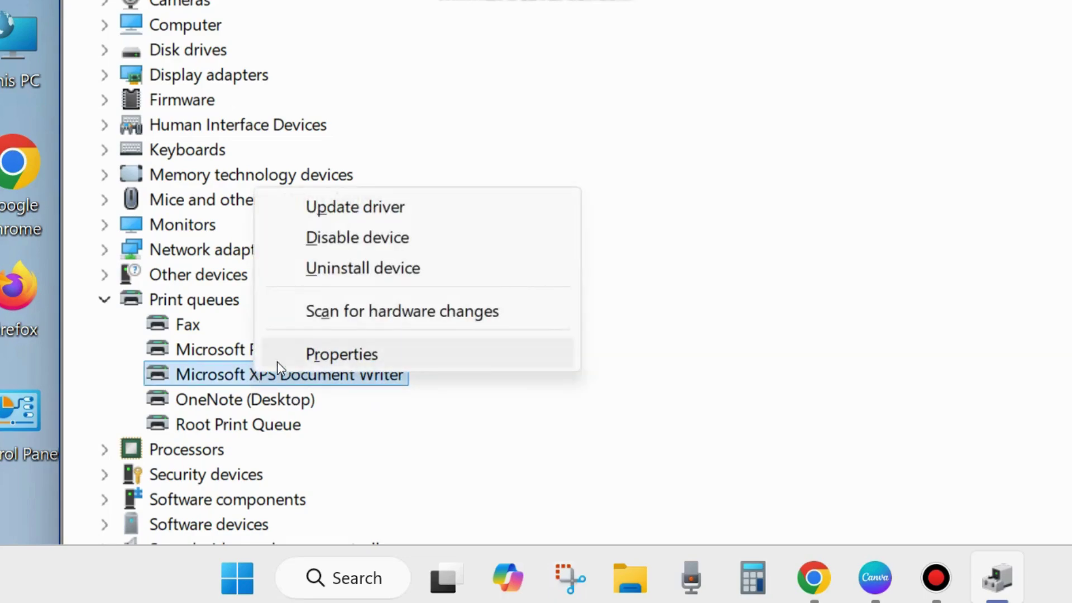
{"action": "left_click", "coordinate": [364, 211]}
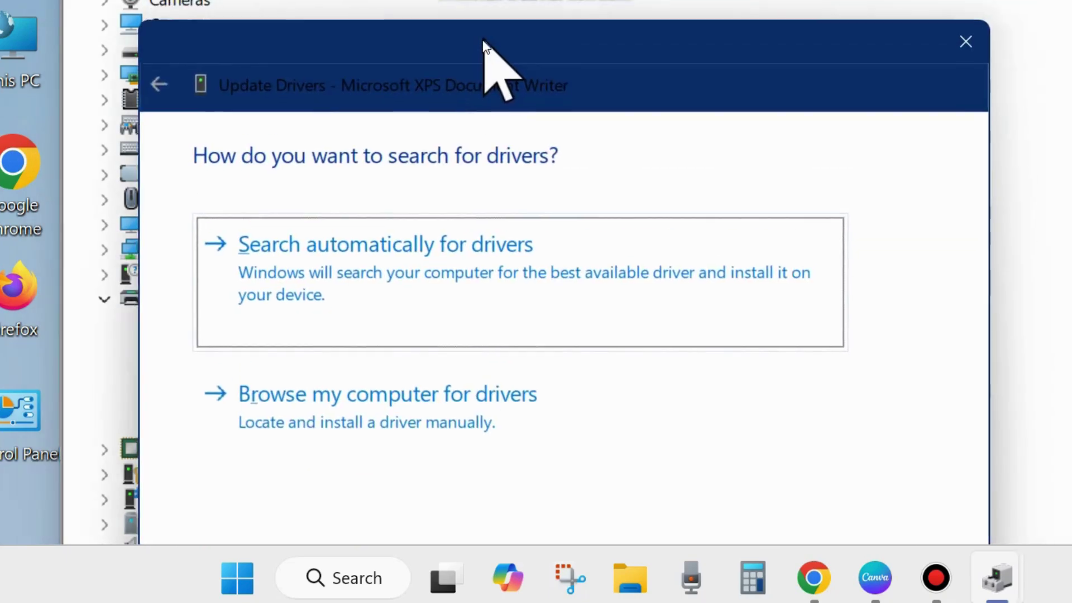
{"action": "left_click_drag", "start_coordinate": [483, 40], "coordinate": [479, 20]}
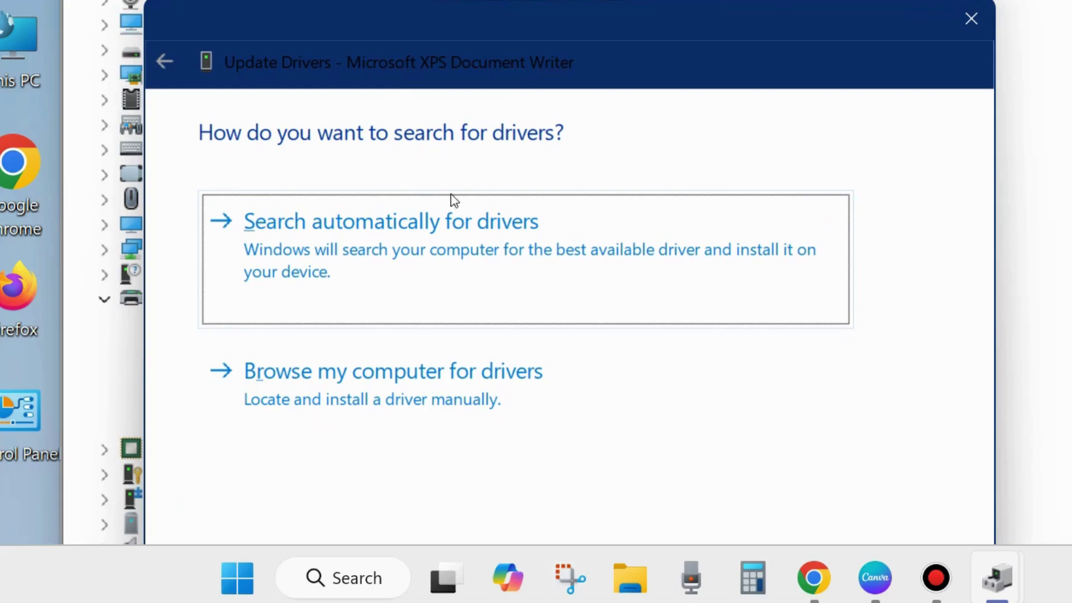
{"action": "left_click", "coordinate": [368, 246]}
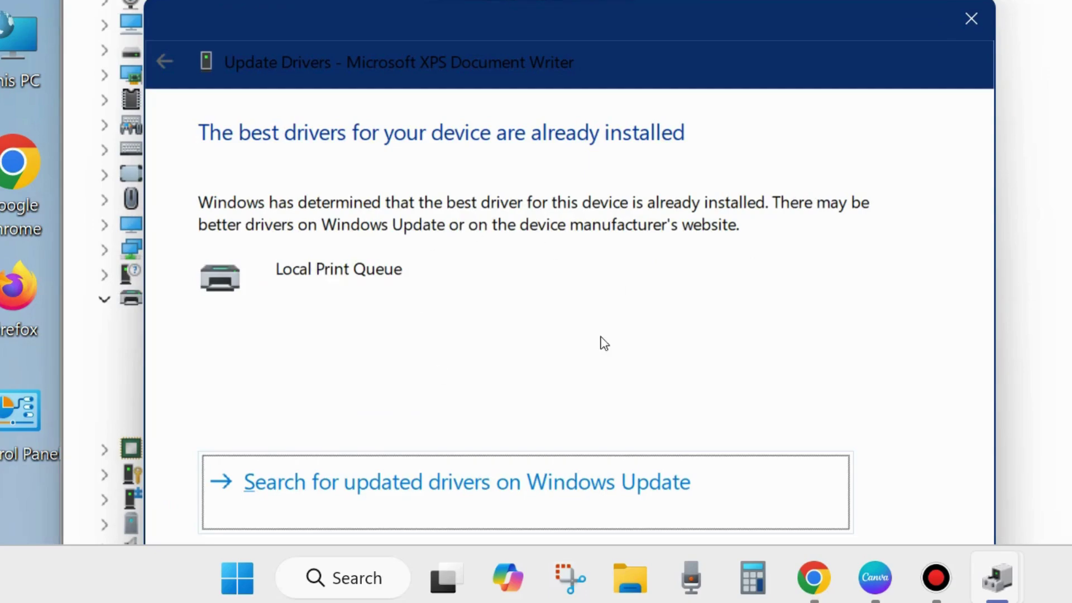
{"action": "left_click", "coordinate": [969, 19]}
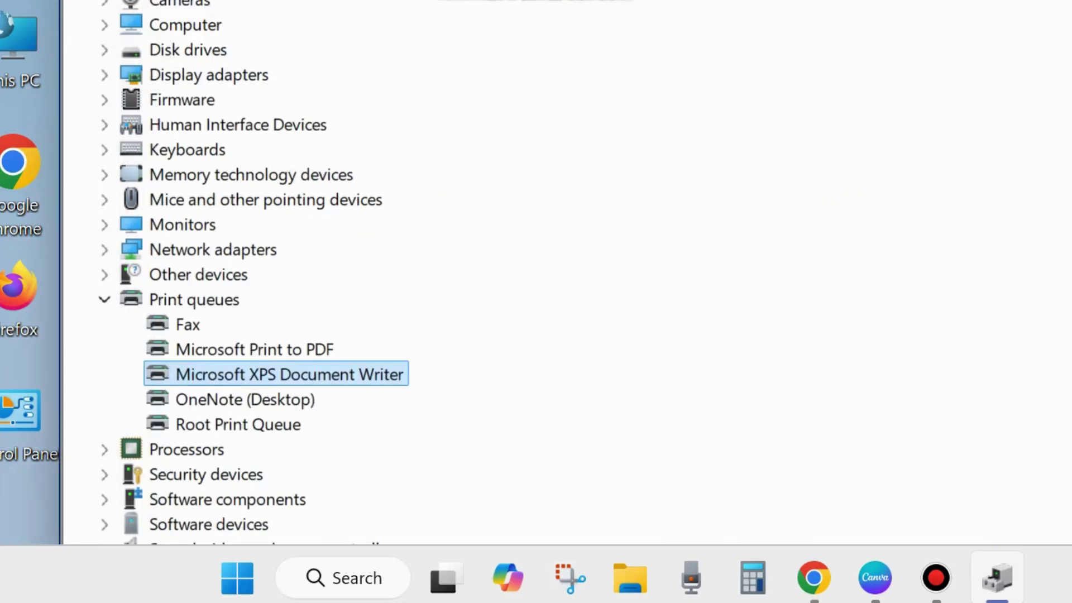
{"action": "key", "text": "alt+F4"}
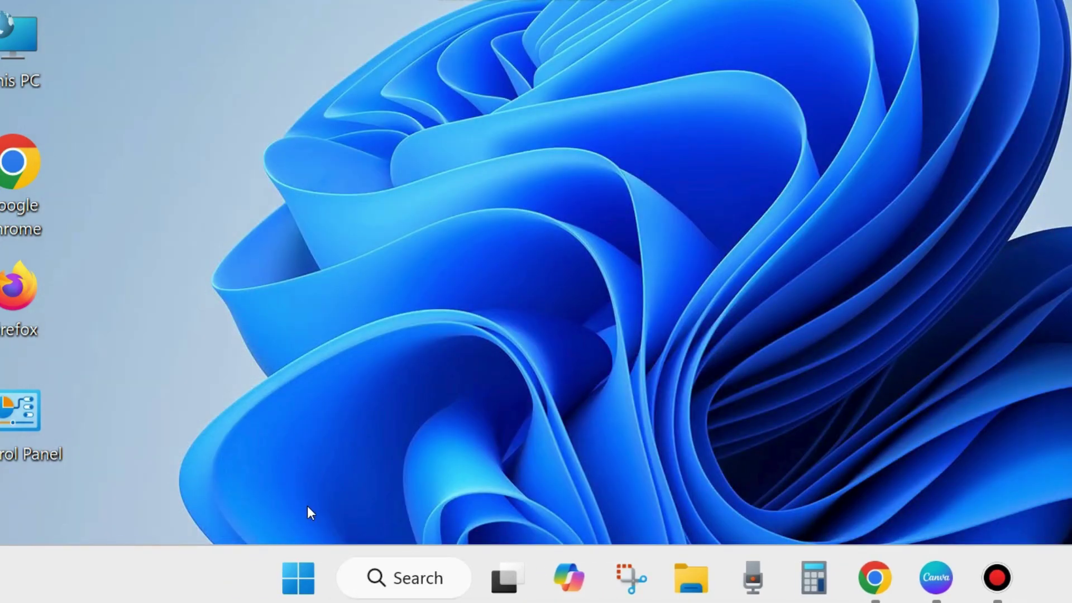
Open System Configuration by running msconfig
{"action": "right_click", "coordinate": [294, 576]}
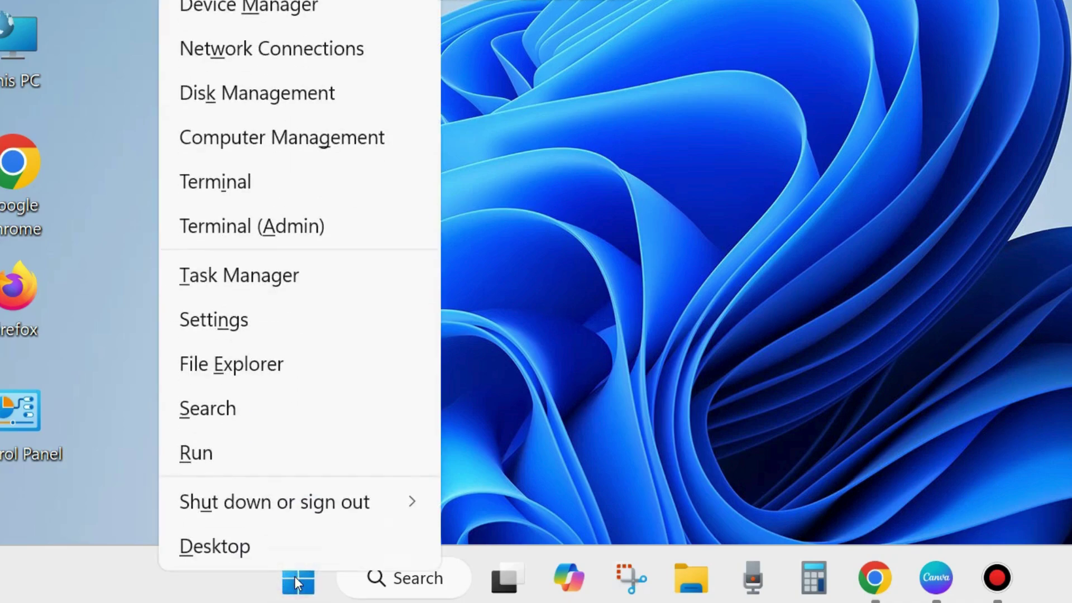
{"action": "left_click", "coordinate": [210, 459]}
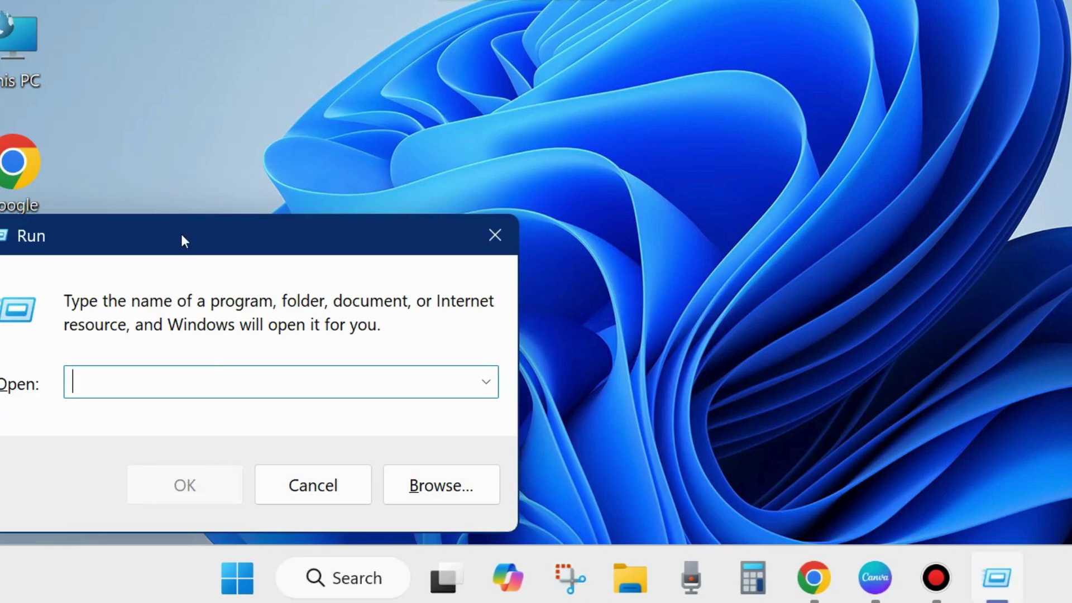
{"action": "left_click_drag", "start_coordinate": [179, 239], "coordinate": [466, 112]}
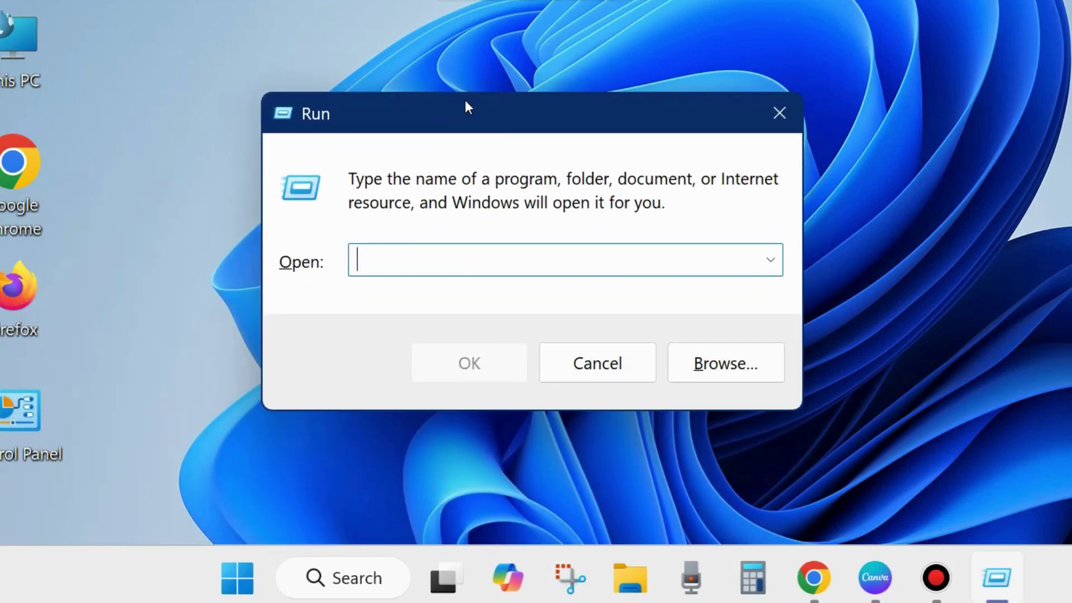
{"action": "type", "text": "msconfig"}
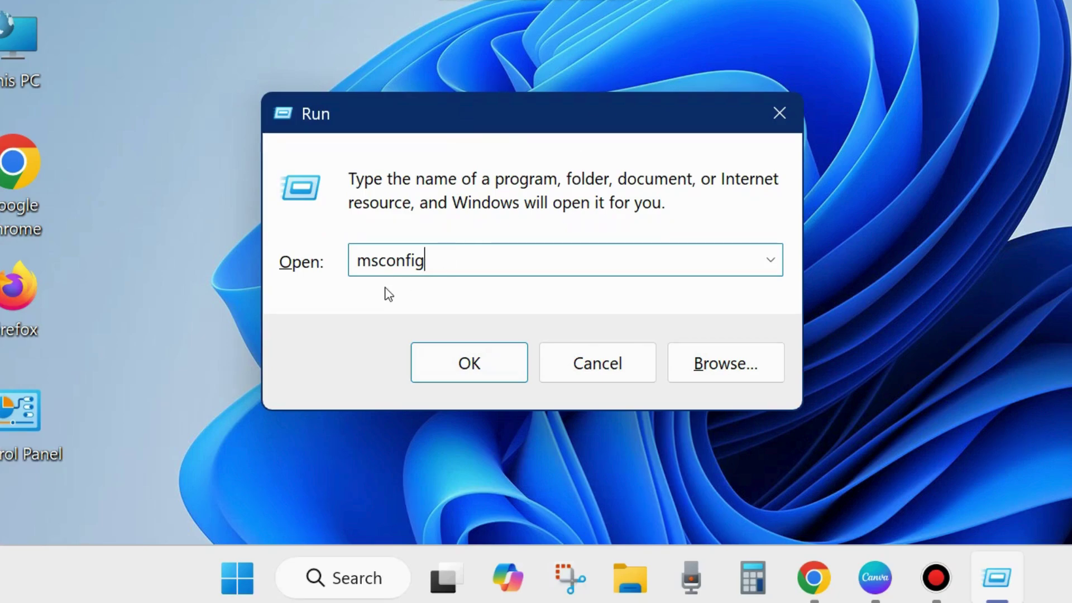
{"action": "left_click", "coordinate": [467, 361]}
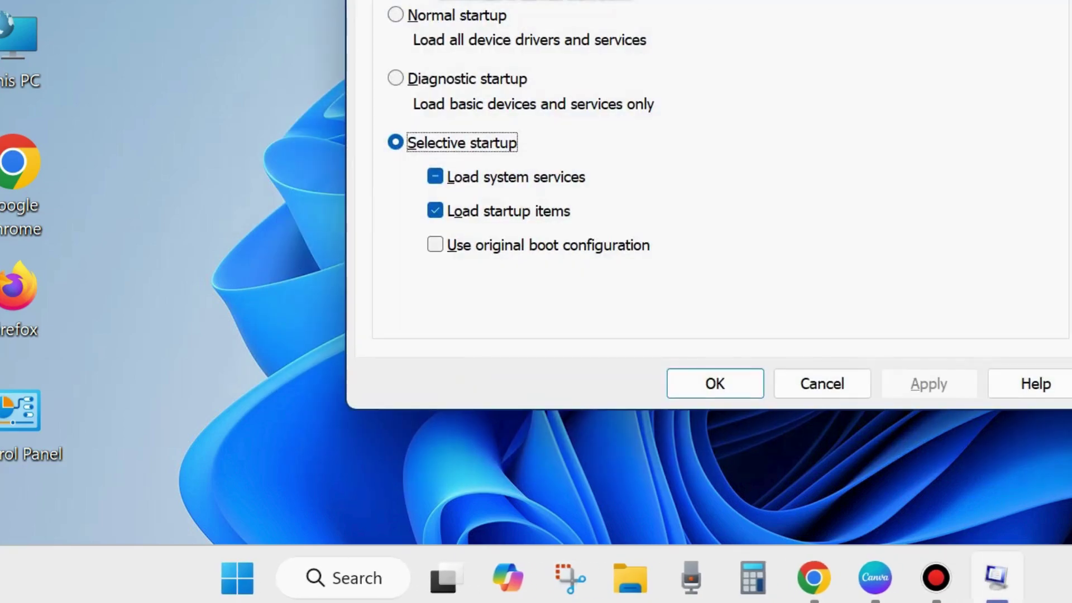
Show the services list in System Configuration and hide all Microsoft services from it
{"action": "left_click_drag", "start_coordinate": [730, 5], "coordinate": [555, 52]}
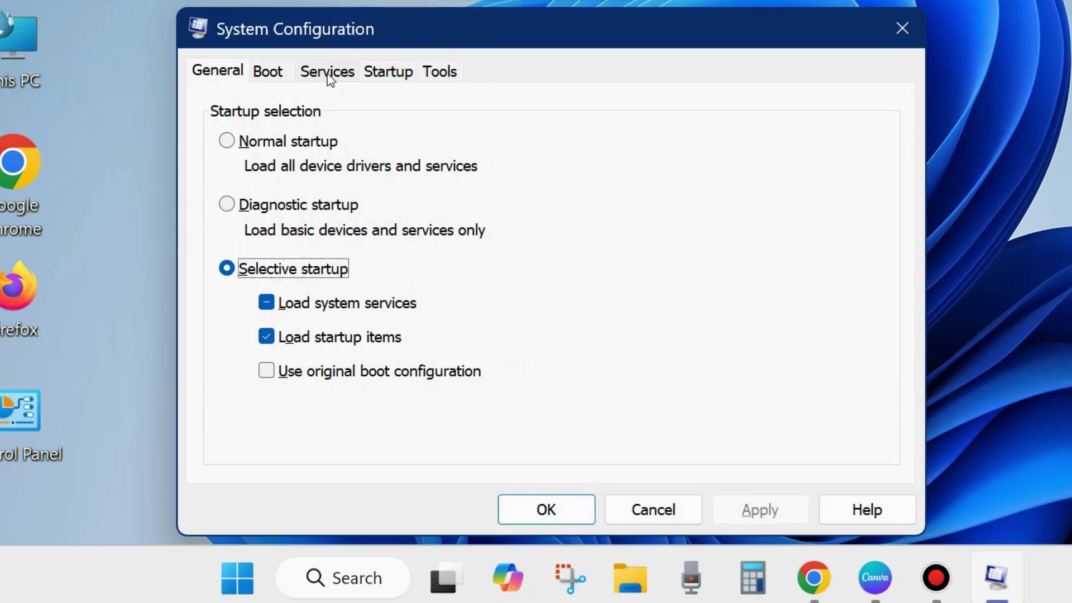
{"action": "left_click", "coordinate": [329, 72]}
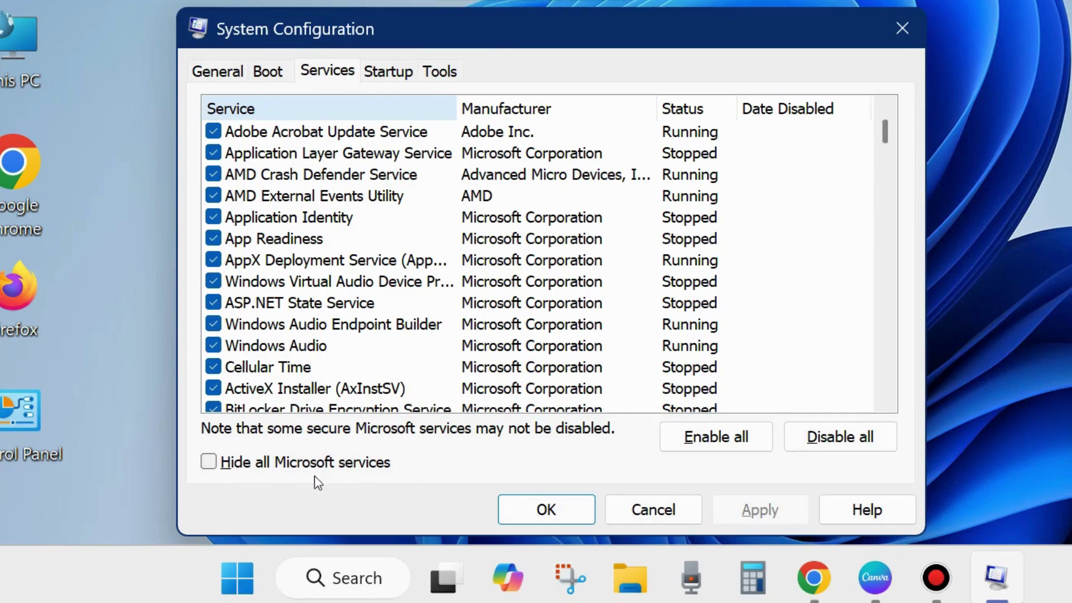
{"action": "left_click", "coordinate": [209, 462]}
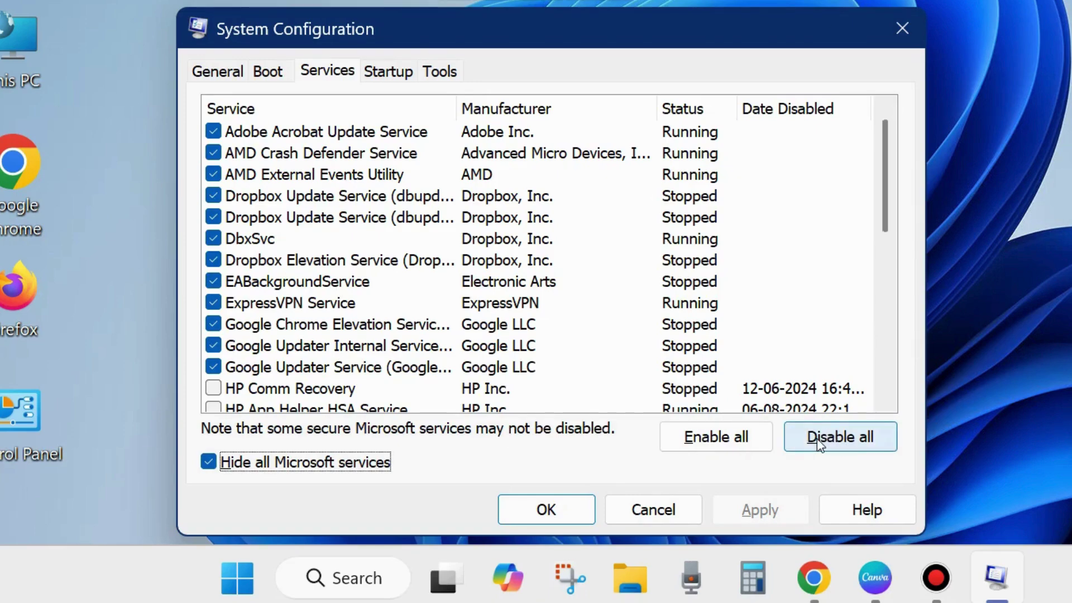
Open the startup apps list in Task Manager and examine it for apps that are still enabled
{"action": "left_click", "coordinate": [396, 79]}
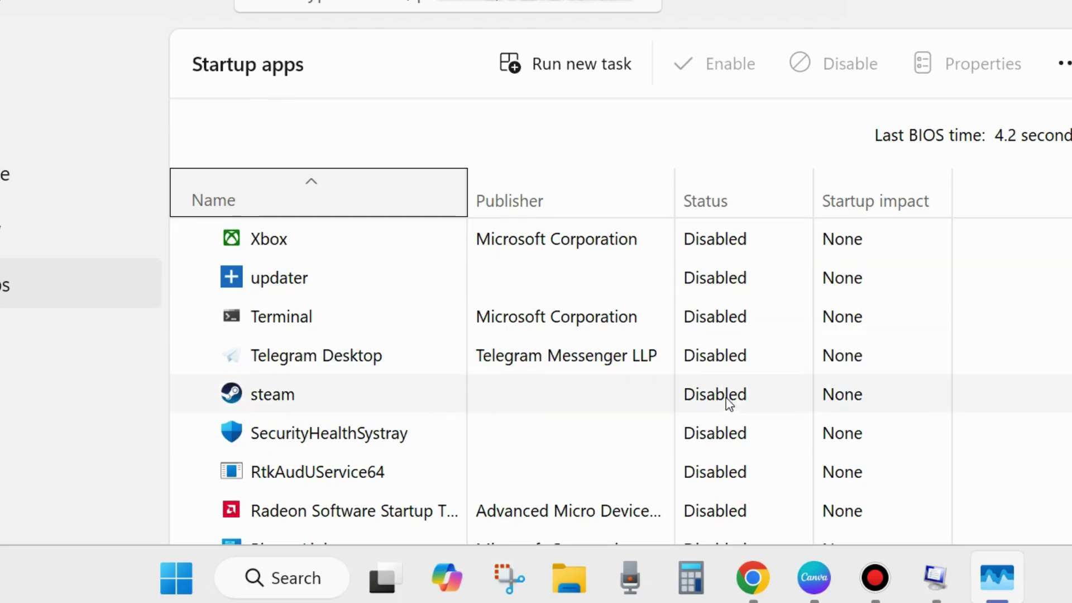
{"action": "scroll", "coordinate": [727, 408], "scroll_direction": "down", "scroll_amount": 2}
{"action": "scroll", "coordinate": [728, 412], "scroll_direction": "down", "scroll_amount": 6}
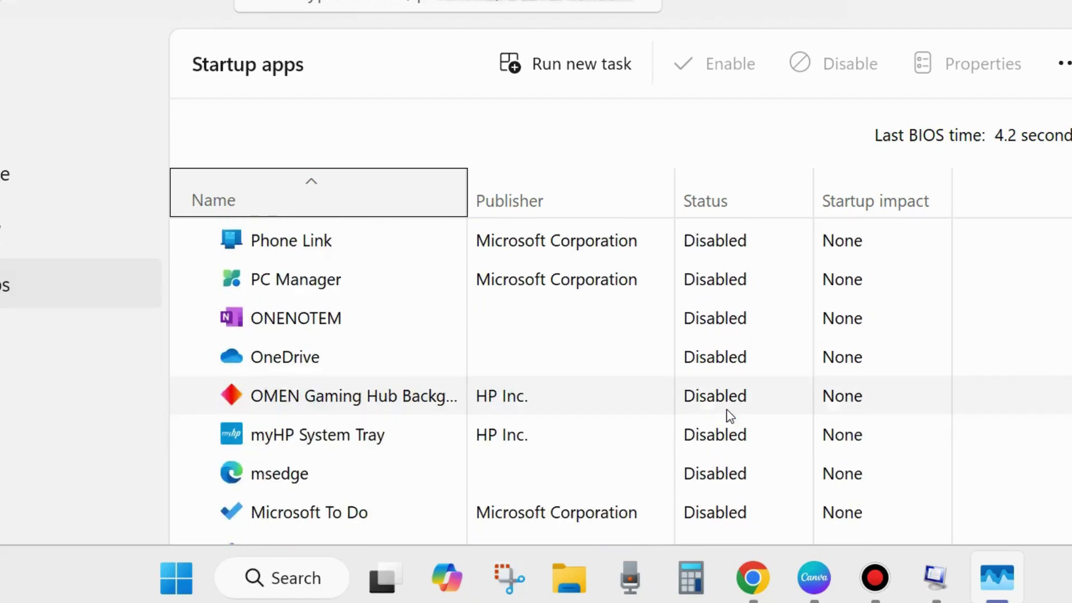
{"action": "scroll", "coordinate": [728, 412], "scroll_direction": "down", "scroll_amount": 3}
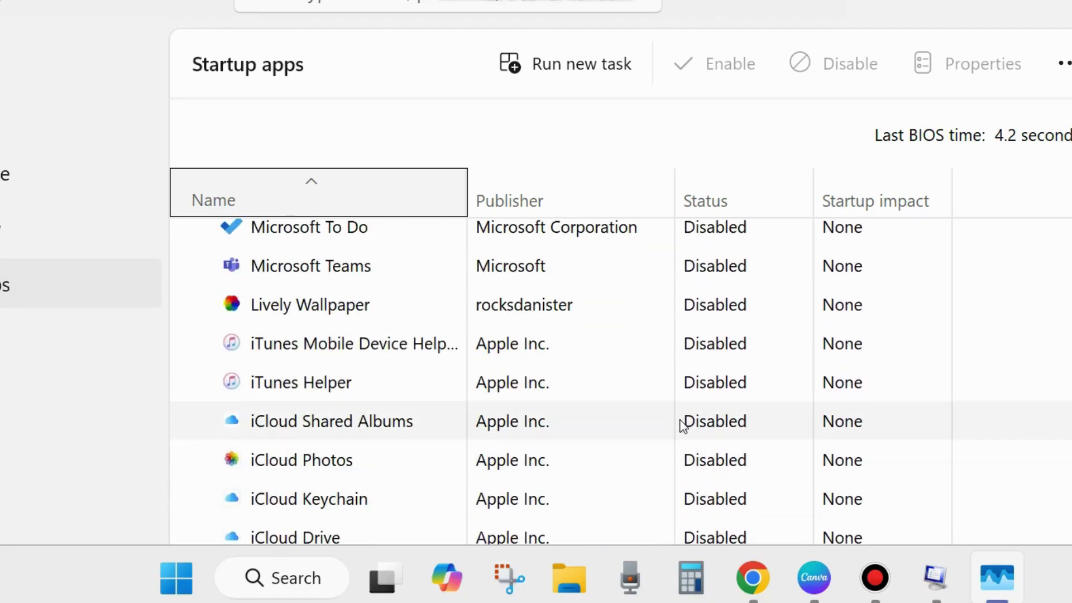
{"action": "scroll", "coordinate": [683, 427], "scroll_direction": "down", "scroll_amount": 2}
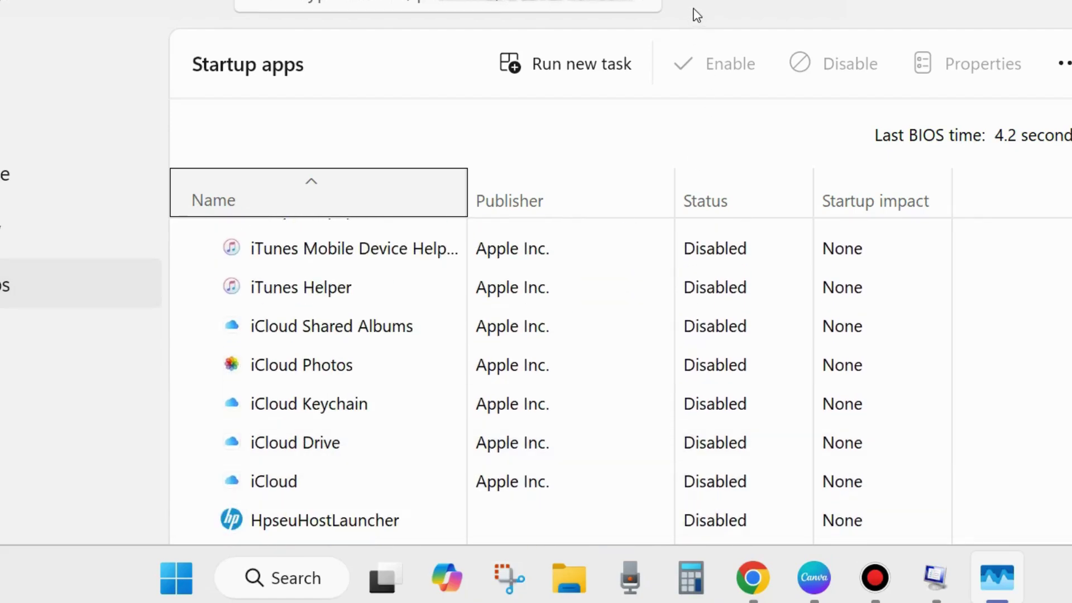
{"action": "scroll", "coordinate": [720, 491], "scroll_direction": "down", "scroll_amount": 3}
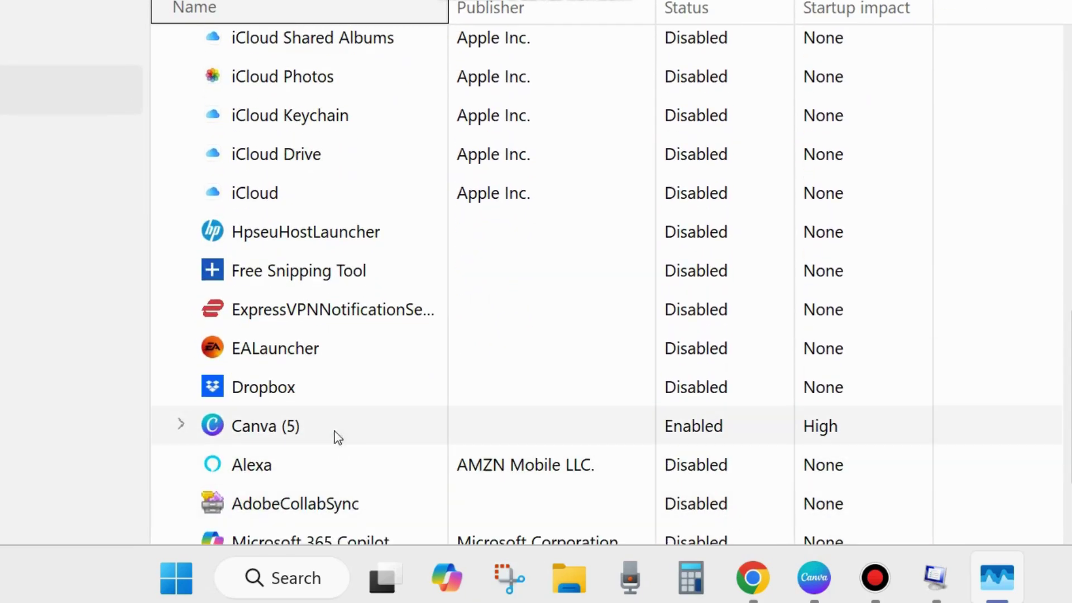
Bring up the available actions for the Canva startup app, dismiss them, and close Task Manager
{"action": "right_click", "coordinate": [695, 430]}
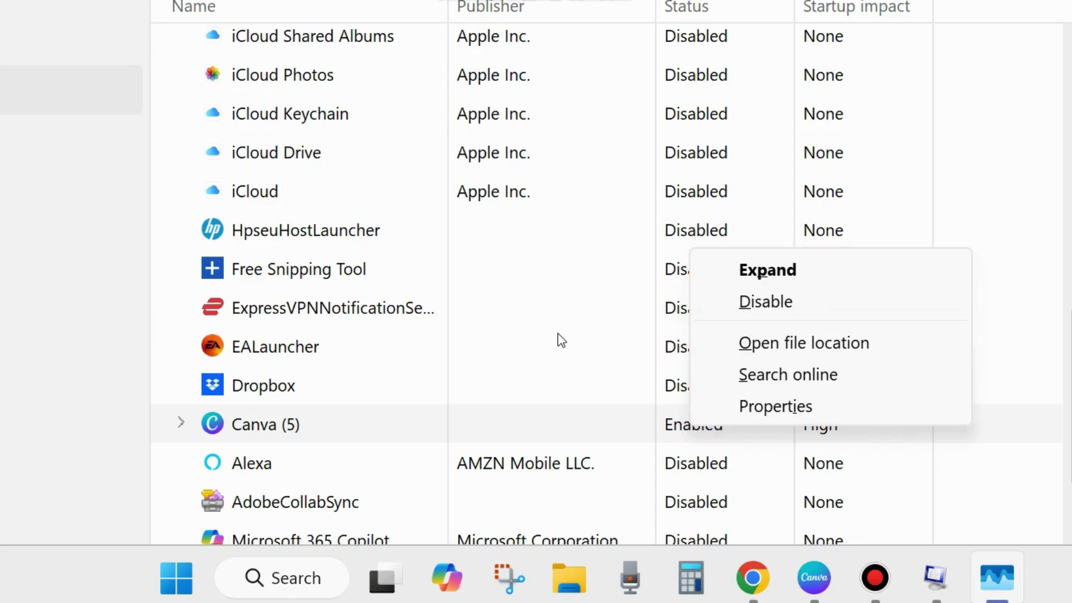
{"action": "left_click", "coordinate": [761, 67]}
{"action": "scroll", "coordinate": [641, 366], "scroll_direction": "up", "scroll_amount": 5}
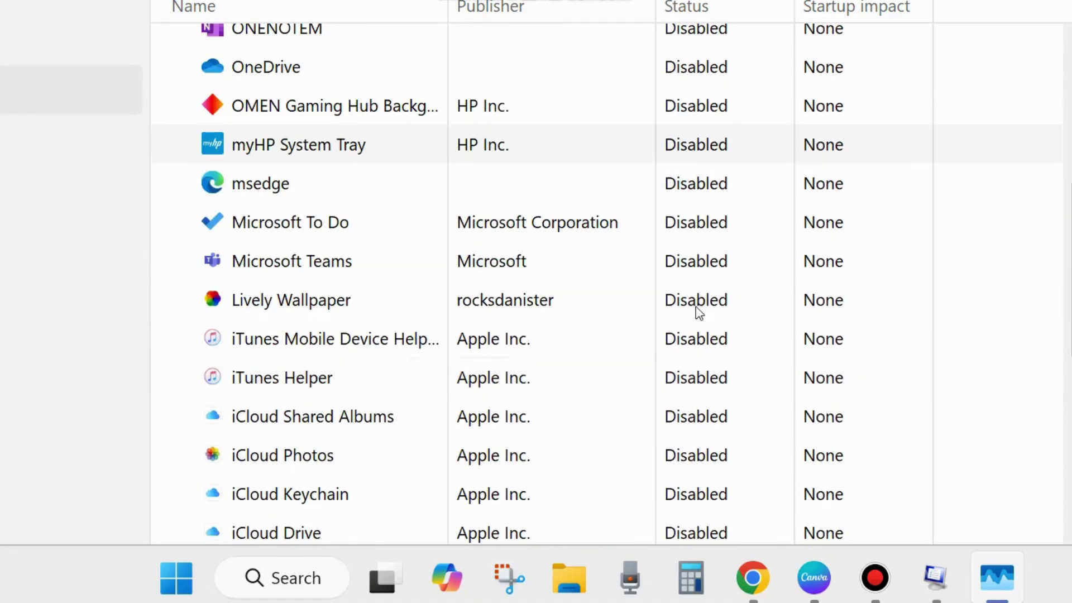
{"action": "key", "text": "alt+F4"}
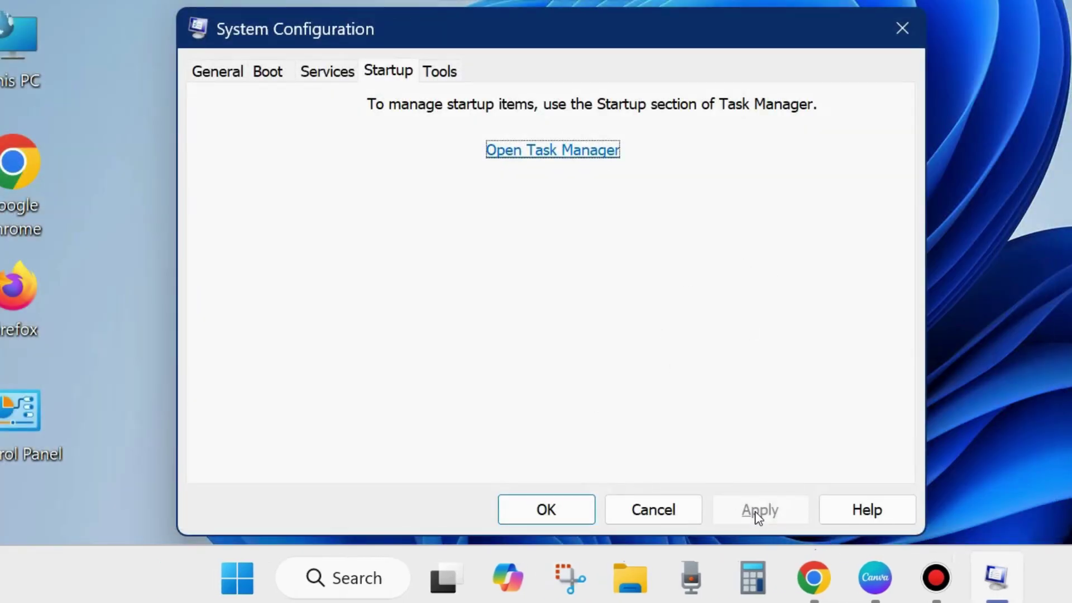
Accept and close System Configuration, and bring up the shut down or sign out options for restarting the computer
{"action": "left_click", "coordinate": [540, 509]}
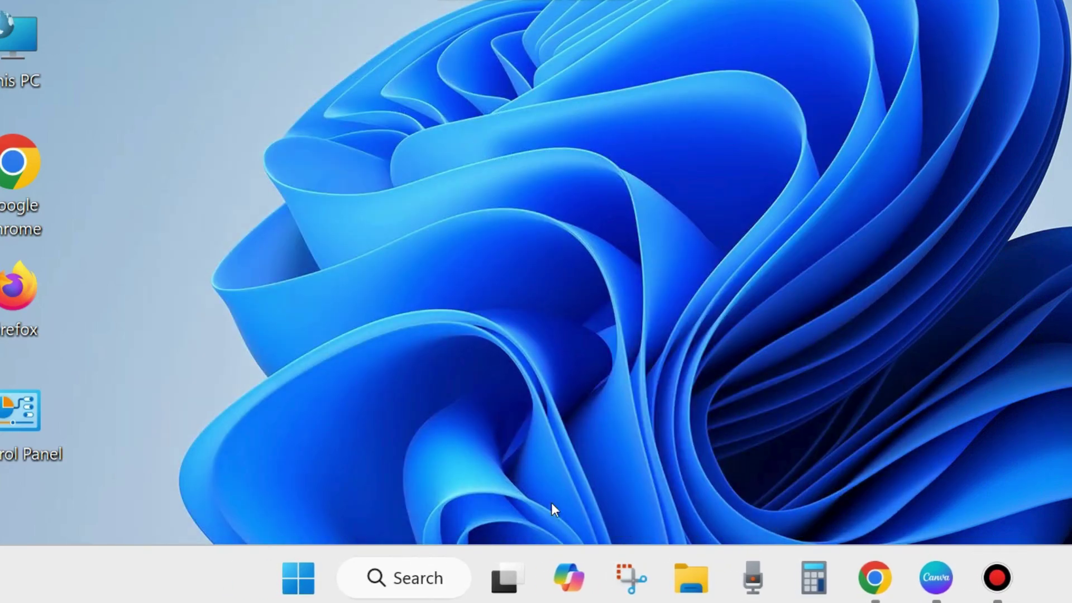
{"action": "right_click", "coordinate": [306, 584]}
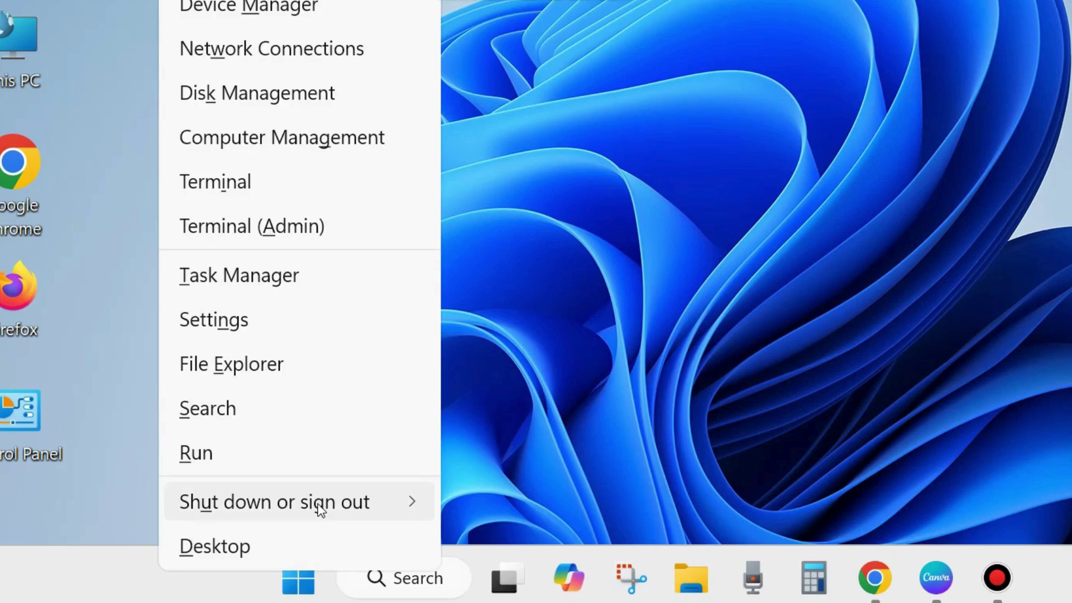
{"action": "mouse_move", "coordinate": [320, 504]}
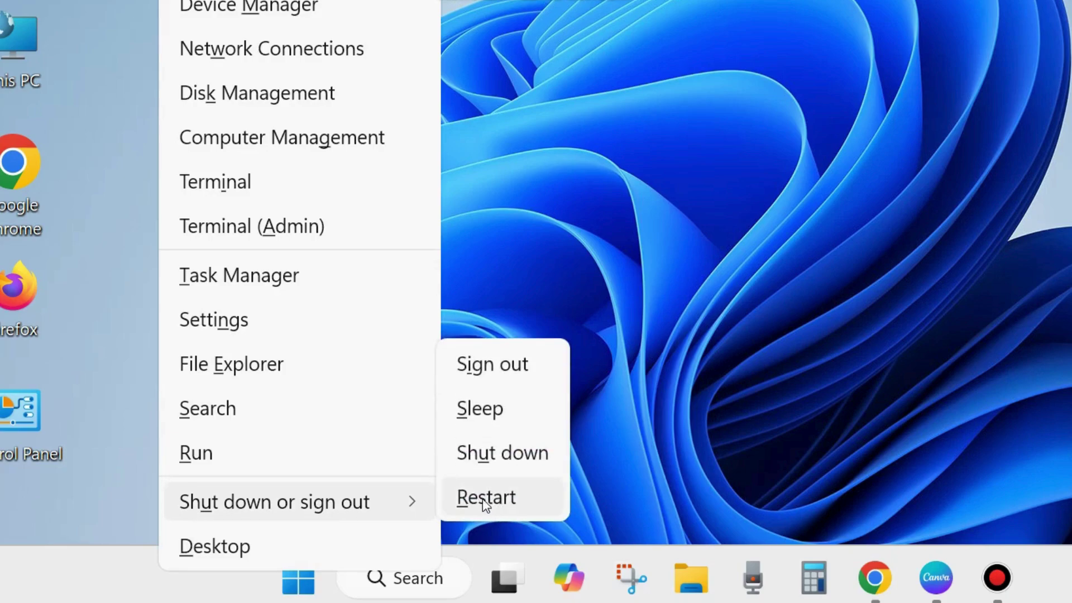